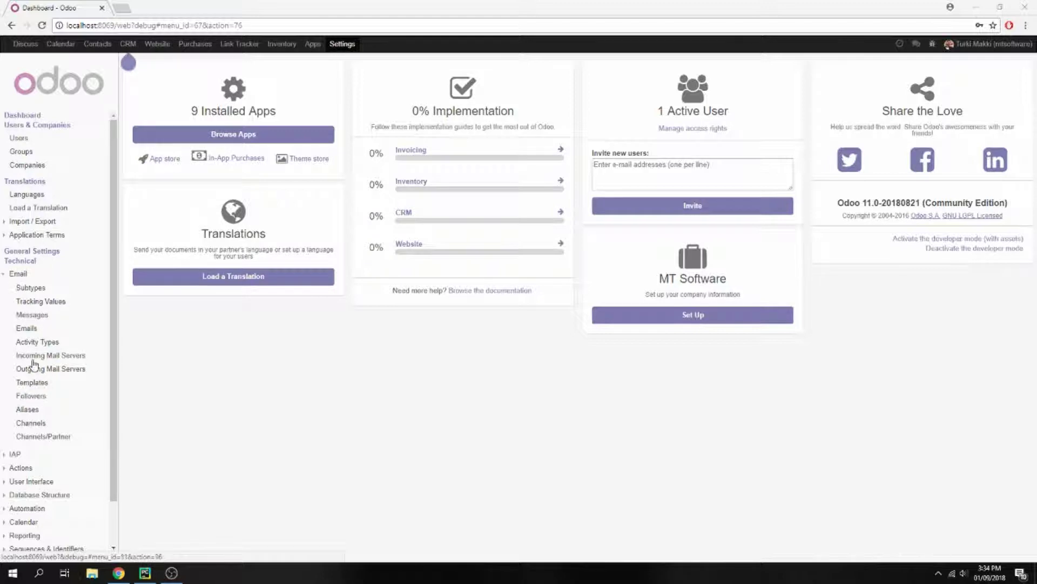
# Go to Technical > Email > Outgoing Mail Servers in developer-mode Settings
pyautogui.click(81, 369)
# Create a mail server described 'SMTP Server' with SMTP host smtp.mailtrap.io
pyautogui.click(147, 86)
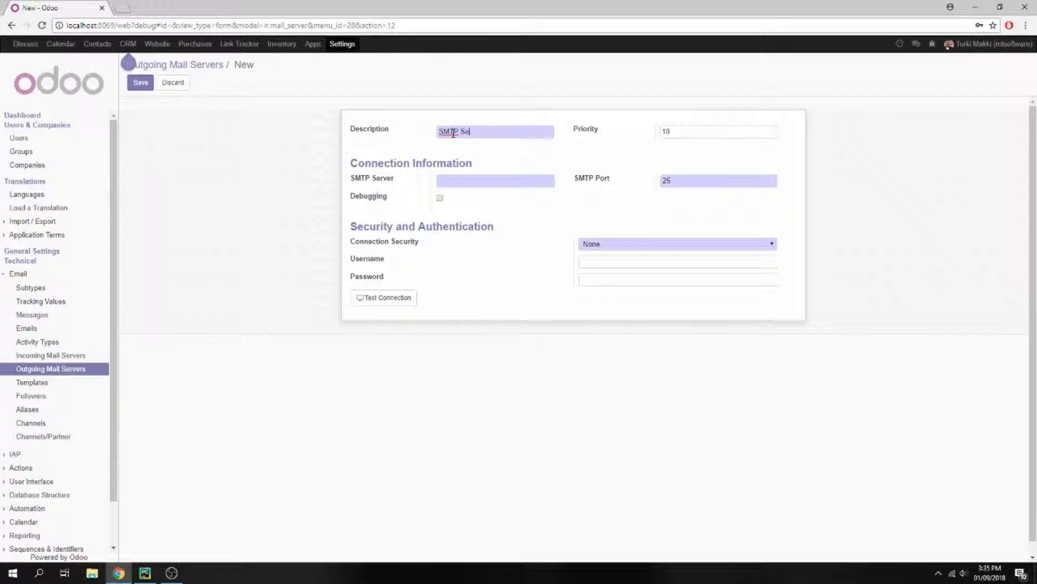
pyautogui.click(470, 183)
pyautogui.write('smtp.mailtrap.io')
# Search Google for mailtrap in a new tab and sign into mailtrap.io with Google
pyautogui.click(128, 8)
pyautogui.write('s')
pyautogui.press('BackSpace')
pyautogui.press('BackSpace')
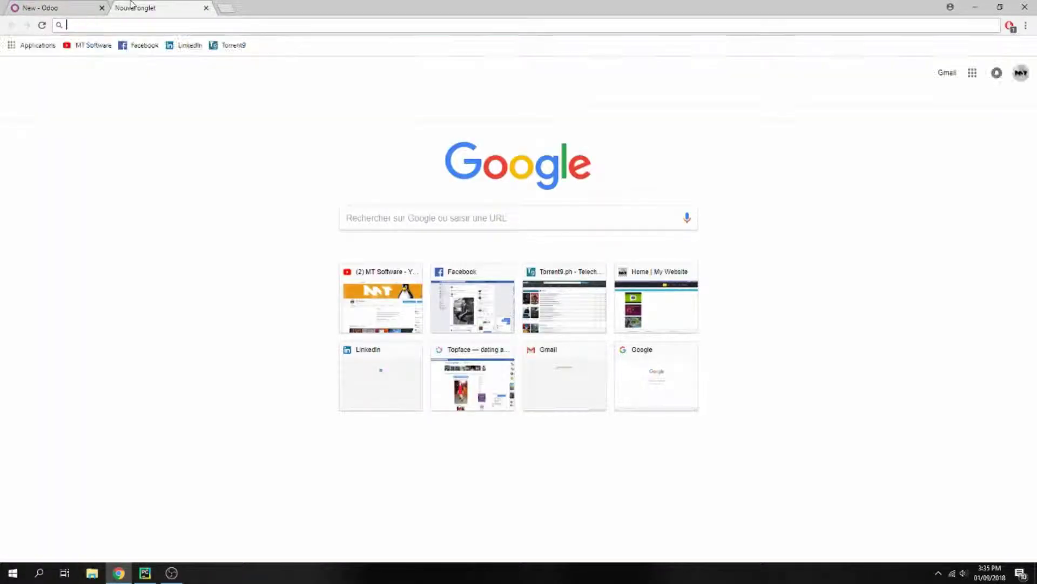
pyautogui.write('mailtrap')
pyautogui.press('Return')
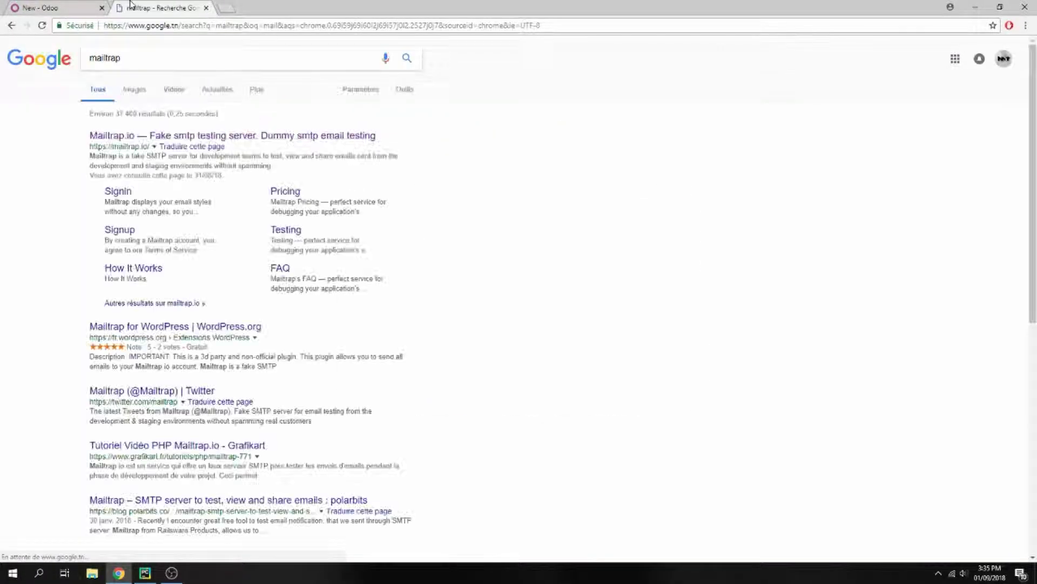
pyautogui.click(206, 136)
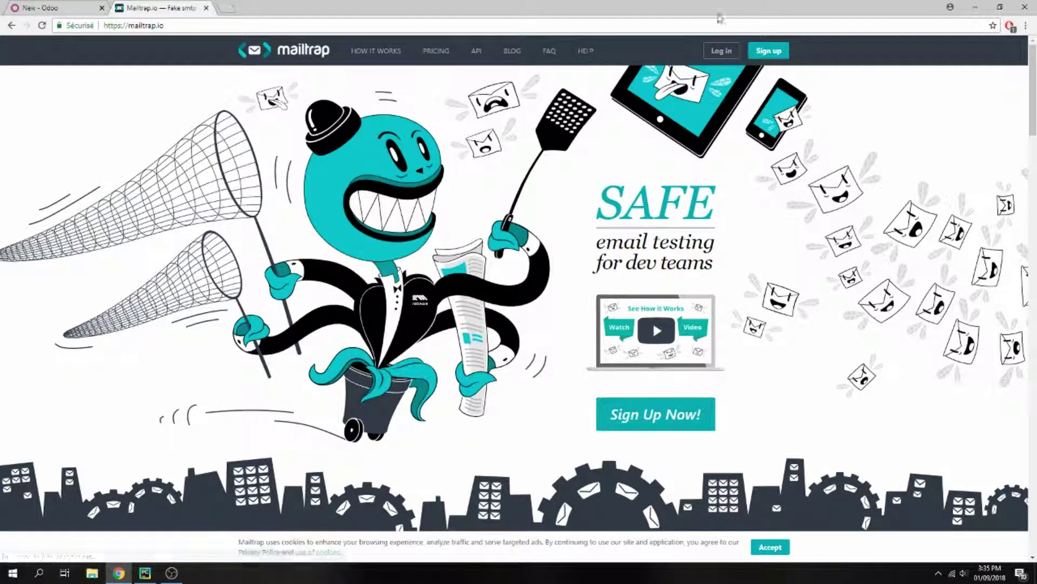
pyautogui.click(768, 51)
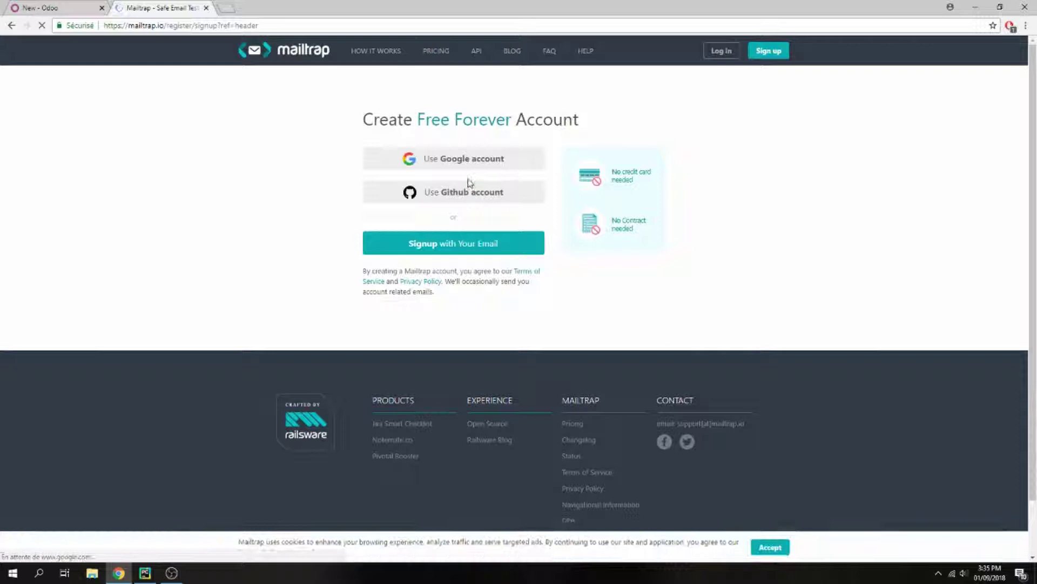
pyautogui.click(445, 162)
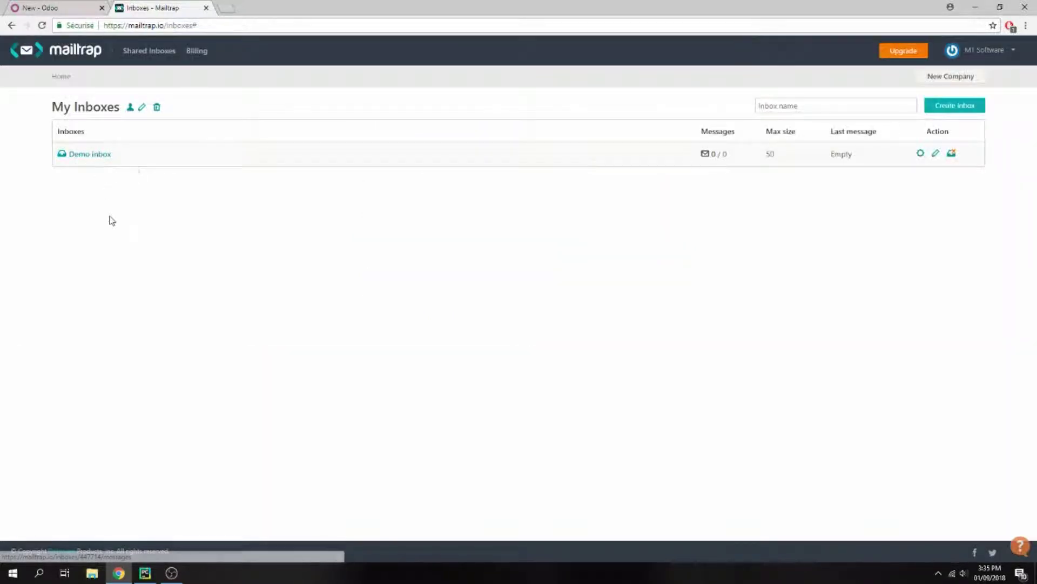
# Open the Mailtrap Demo inbox to view its SMTP credentials
pyautogui.click(82, 154)
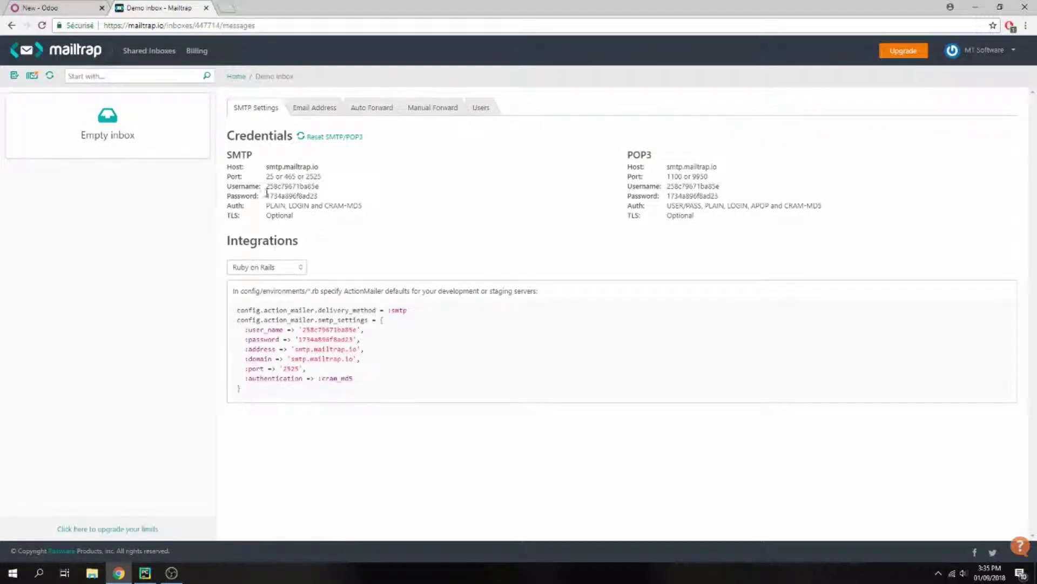
pyautogui.moveTo(229, 175); pyautogui.dragTo(321, 177)
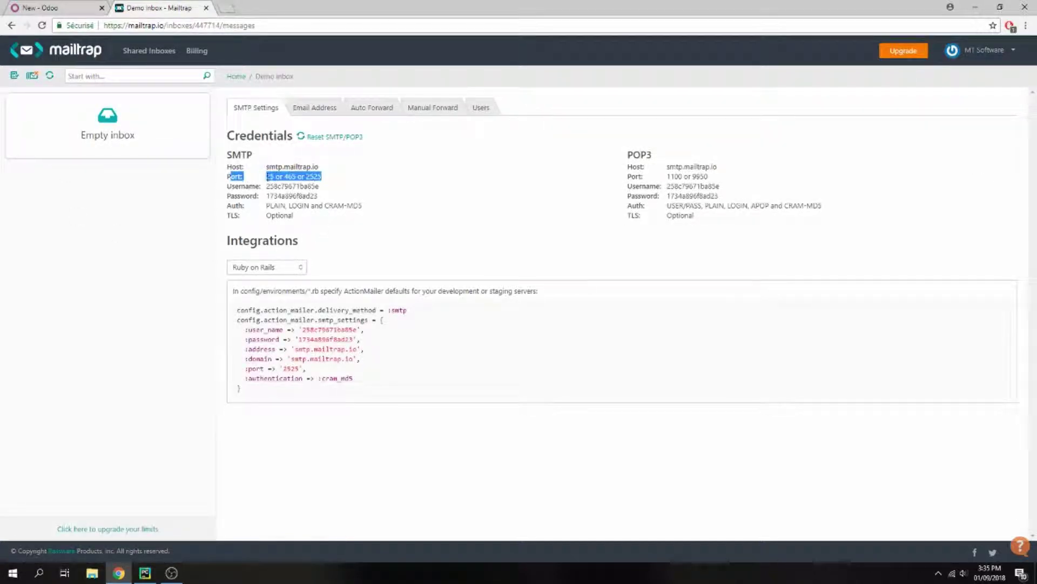
pyautogui.click(268, 179)
pyautogui.click(49, 7)
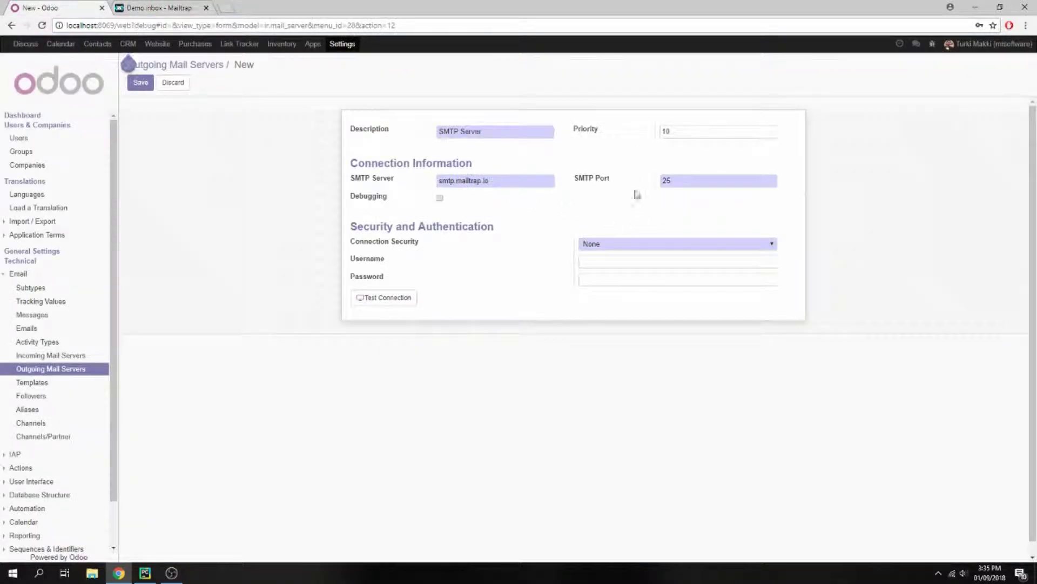
pyautogui.click(162, 7)
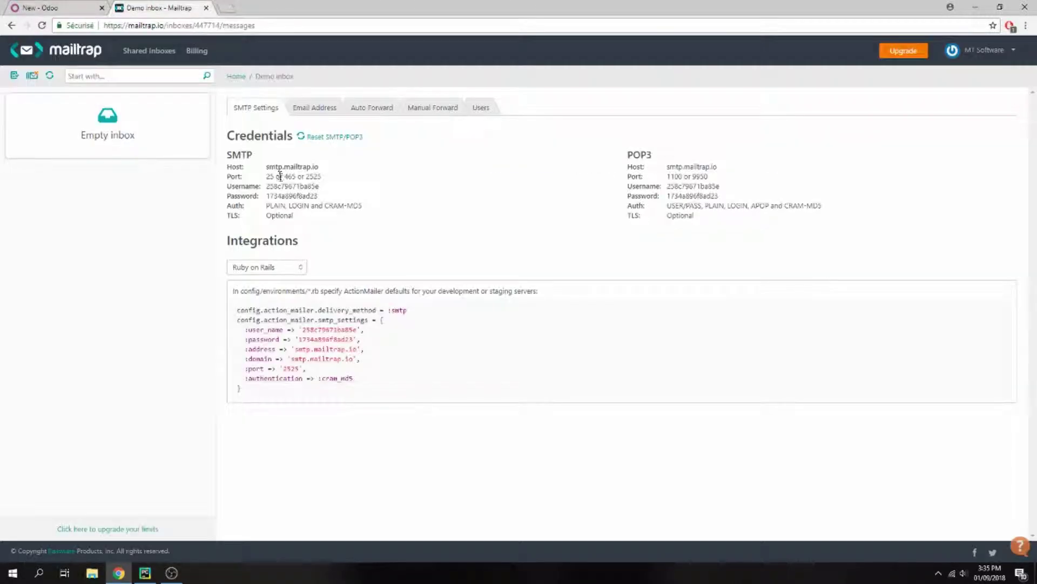
# Copy the Demo inbox SMTP username into Odoo's Username field
pyautogui.moveTo(279, 176); pyautogui.dragTo(341, 187)
pyautogui.doubleClick(305, 186)
pyautogui.rightClick(312, 192)
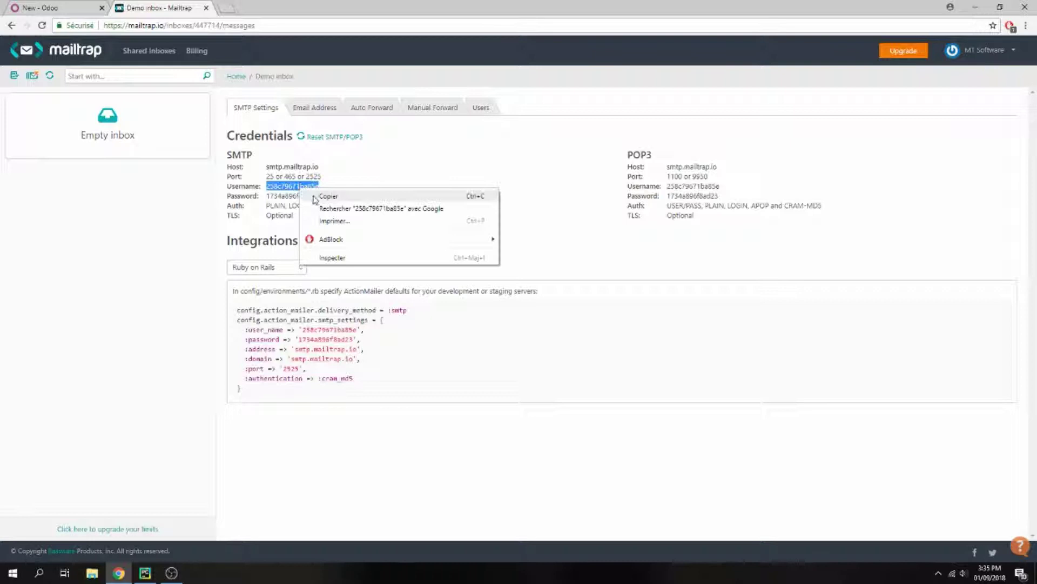
pyautogui.click(325, 196)
pyautogui.click(83, 7)
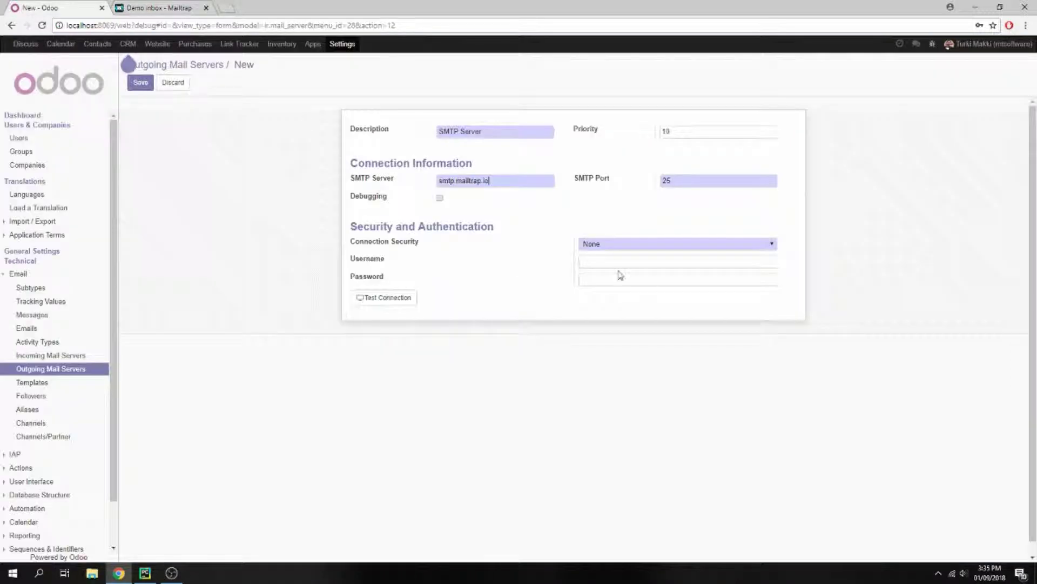
pyautogui.rightClick(605, 261)
pyautogui.click(633, 342)
# Copy the Demo inbox SMTP password into Odoo's Password field
pyautogui.click(159, 7)
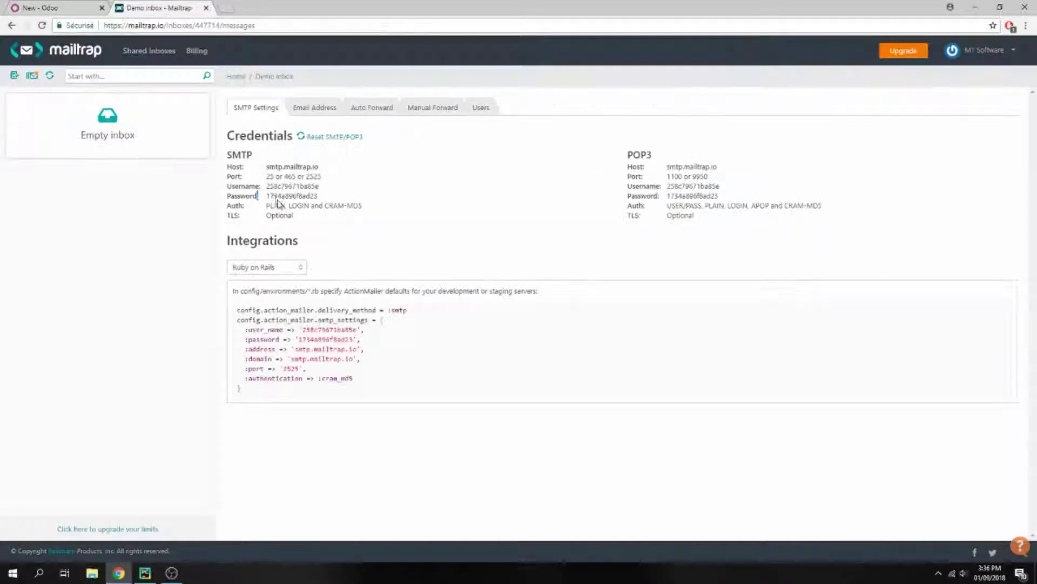
pyautogui.doubleClick(290, 196)
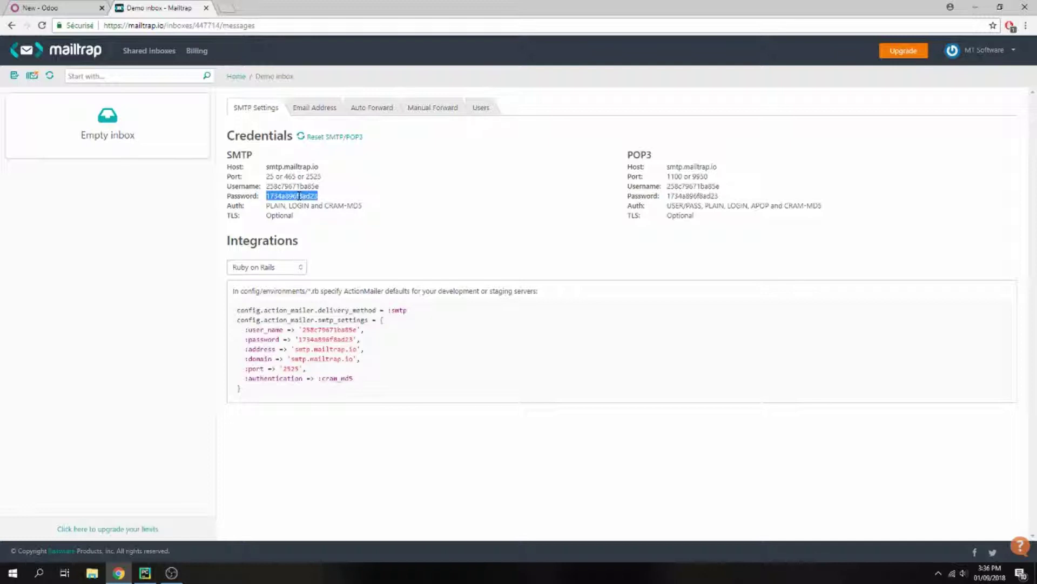
pyautogui.rightClick(301, 197)
pyautogui.click(317, 205)
pyautogui.click(57, 7)
pyautogui.click(607, 279)
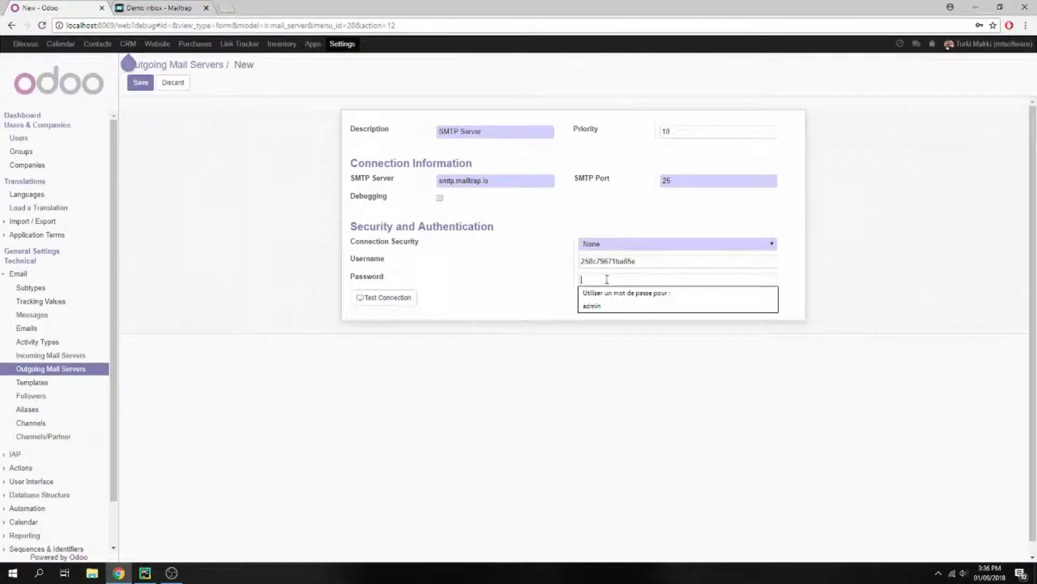
pyautogui.rightClick(605, 279)
pyautogui.click(644, 378)
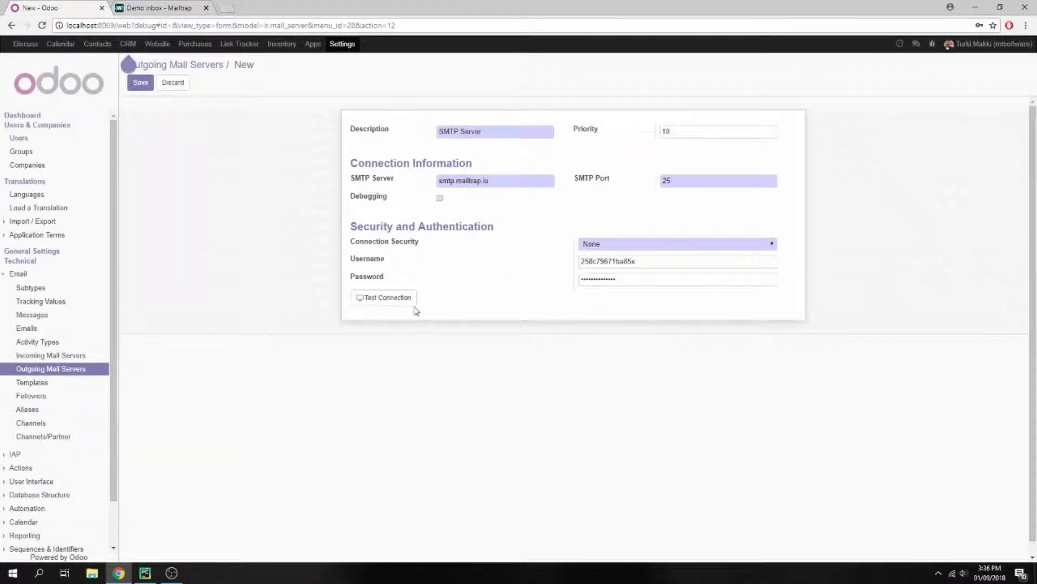
# Test the smtp.mailtrap.io connection, dismiss the success message, and save the record
pyautogui.click(398, 299)
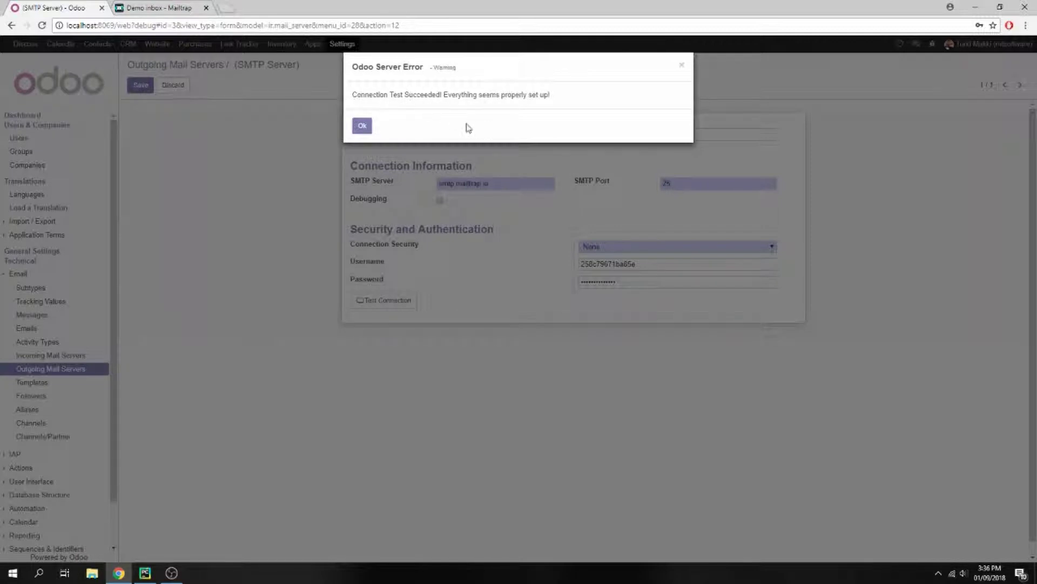
pyautogui.click(362, 127)
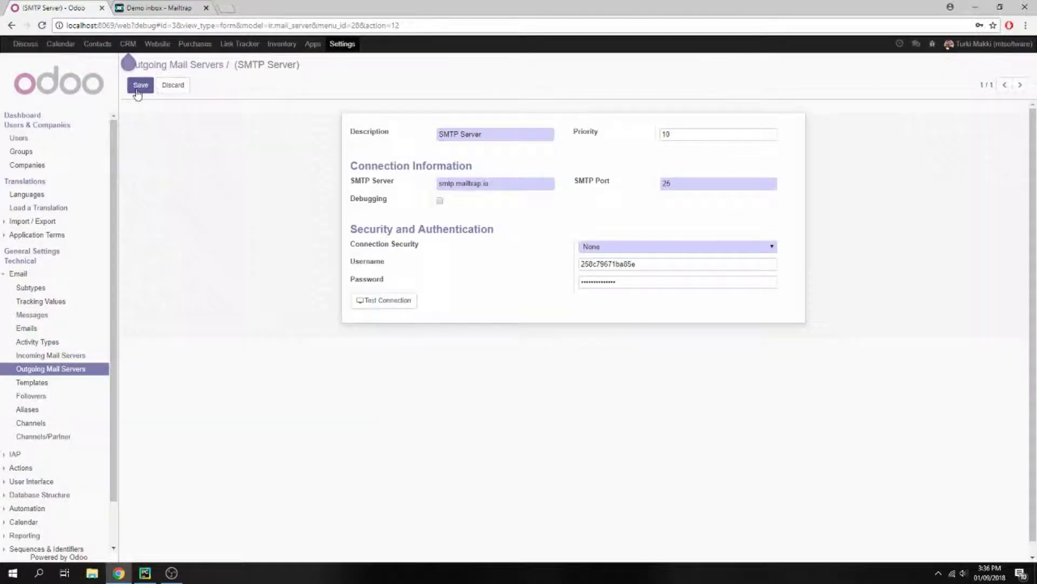
pyautogui.click(140, 86)
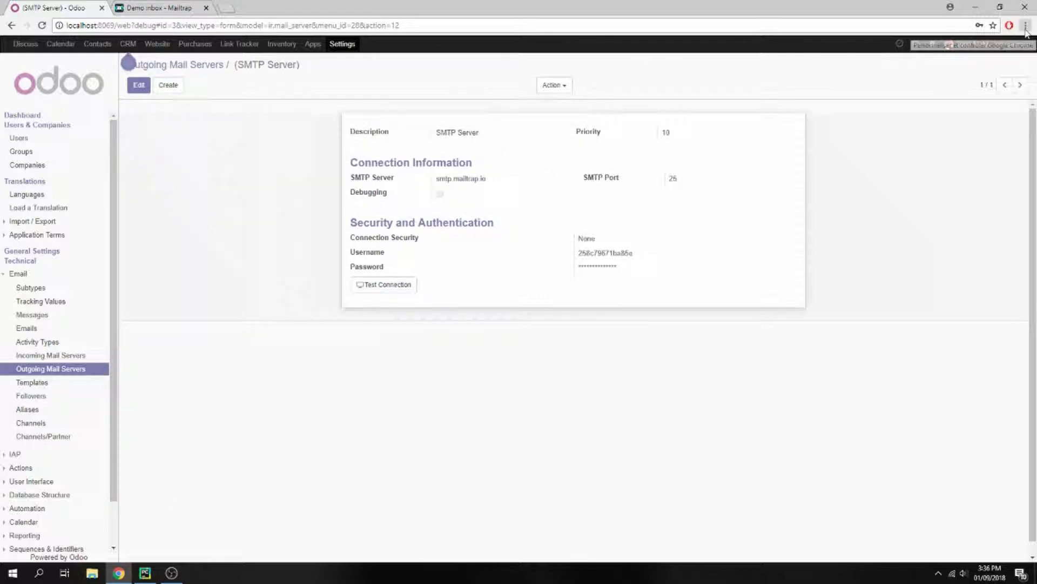
# Load the localhost shop website in a new private Chrome window
pyautogui.click(1025, 27)
pyautogui.moveTo(908, 85)
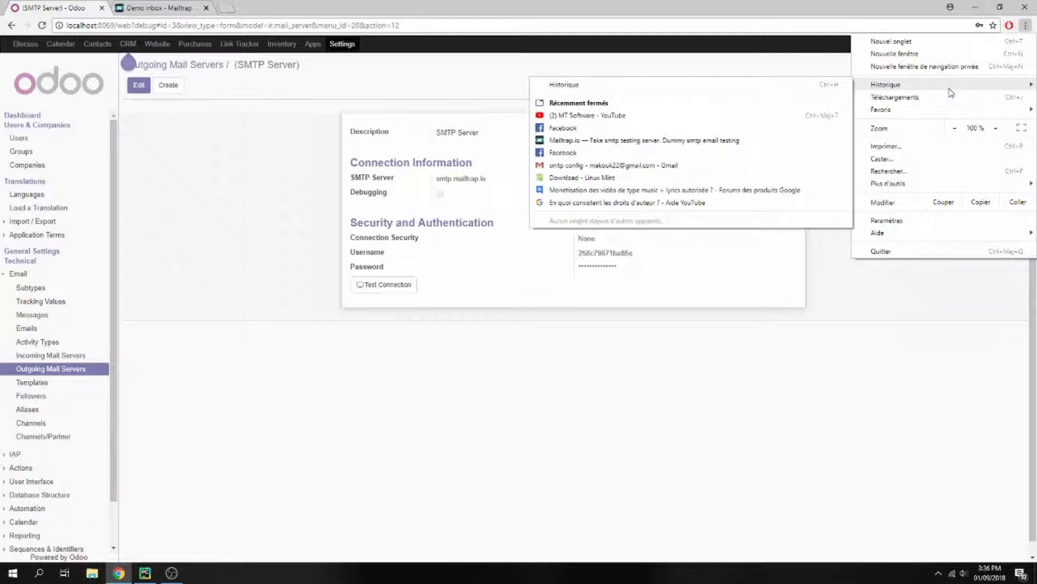
pyautogui.click(945, 67)
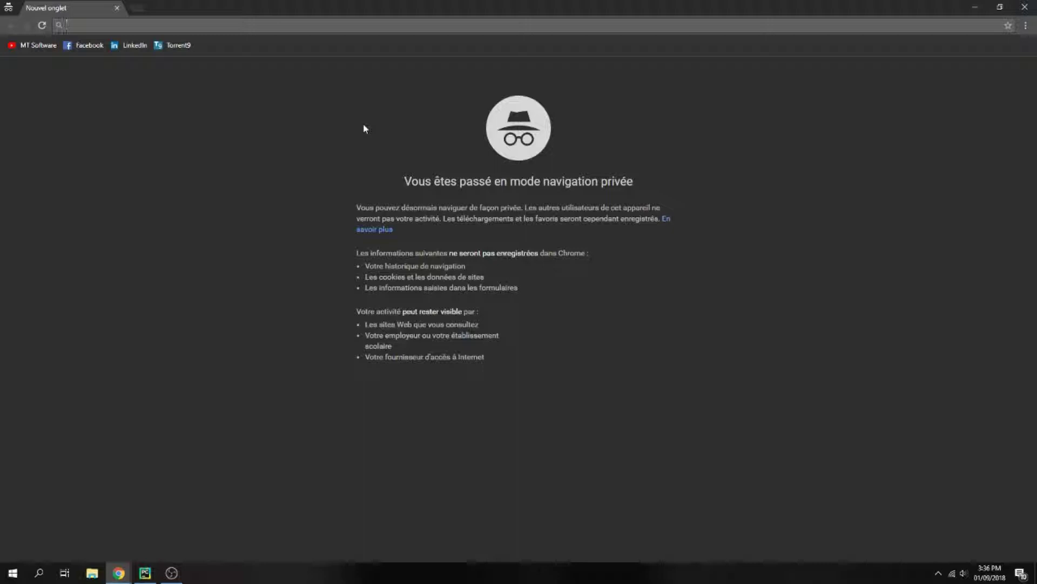
pyautogui.write('localhost:8000')
pyautogui.press('Return')
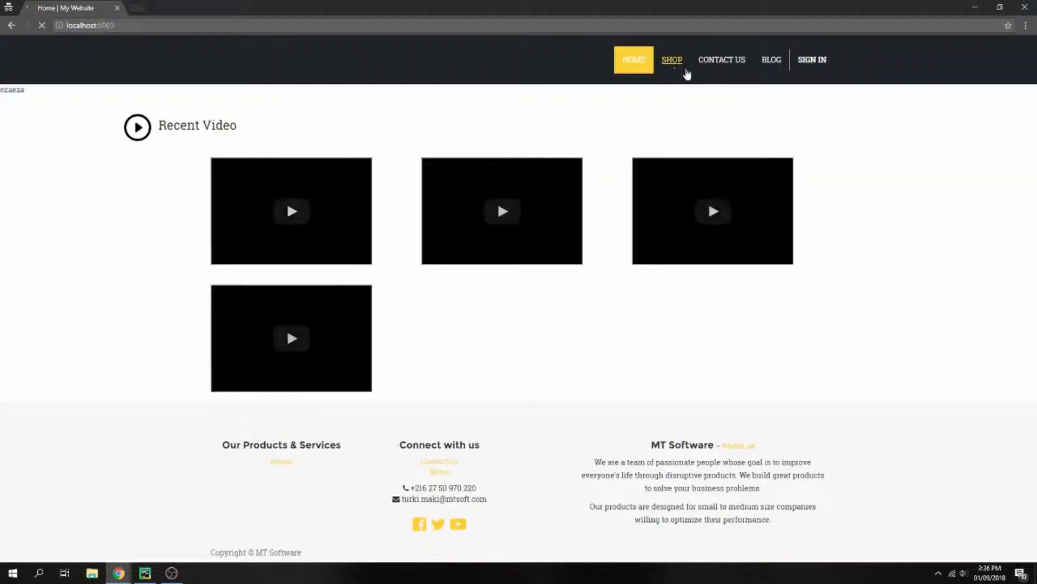
# Add the Microphone RAZER Seiren to the cart and proceed to checkout
pyautogui.click(685, 71)
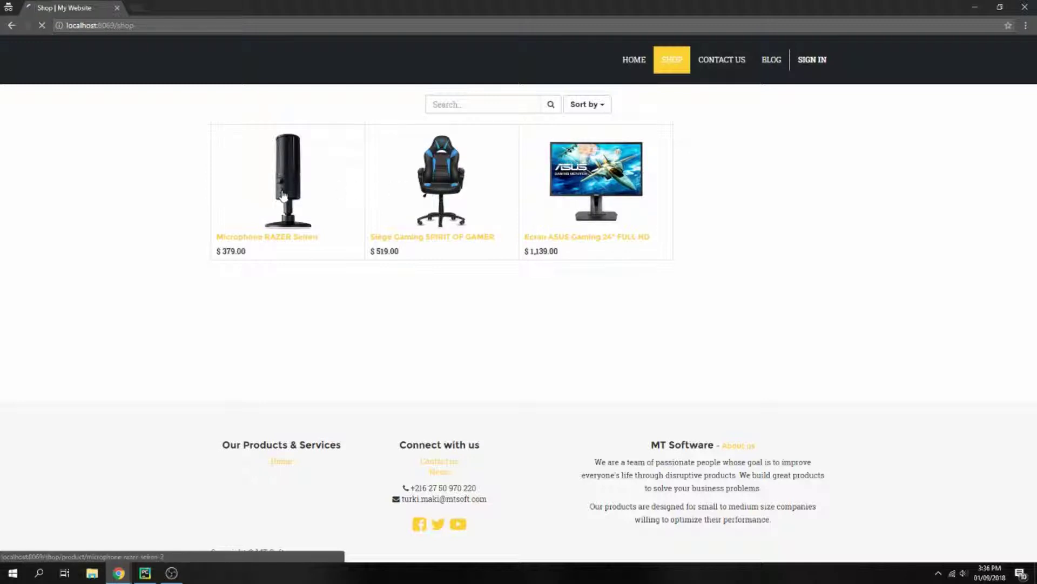
pyautogui.click(283, 196)
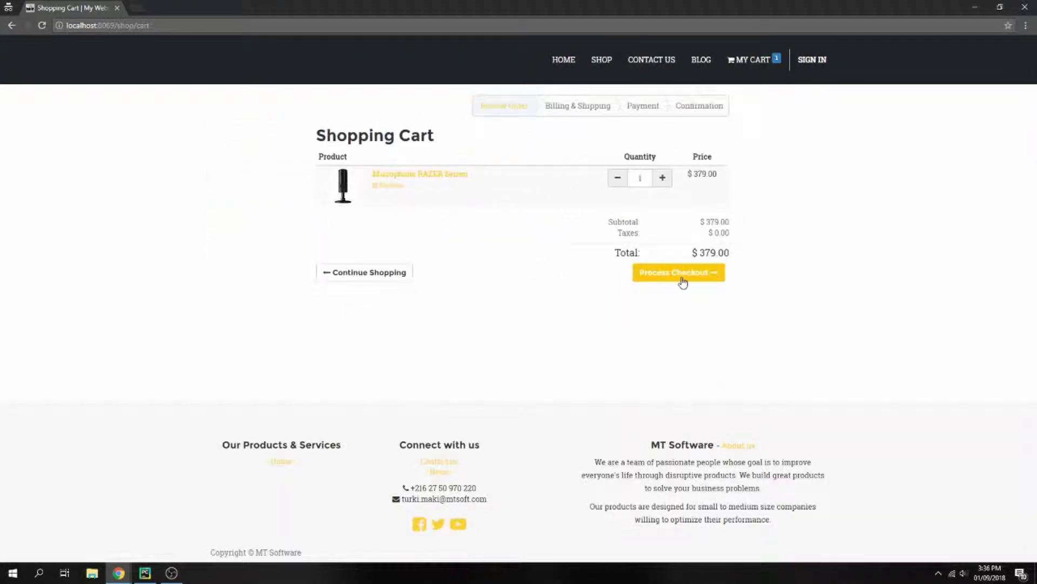
pyautogui.click(680, 272)
# Enter the customer's name, email and phone on the checkout address form
pyautogui.click(396, 181)
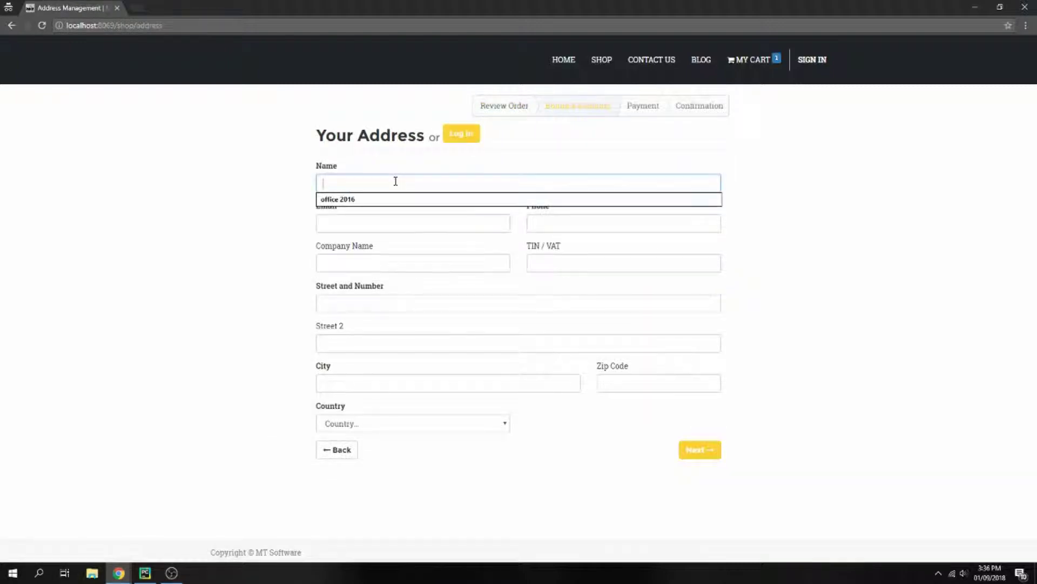
pyautogui.write('turki')
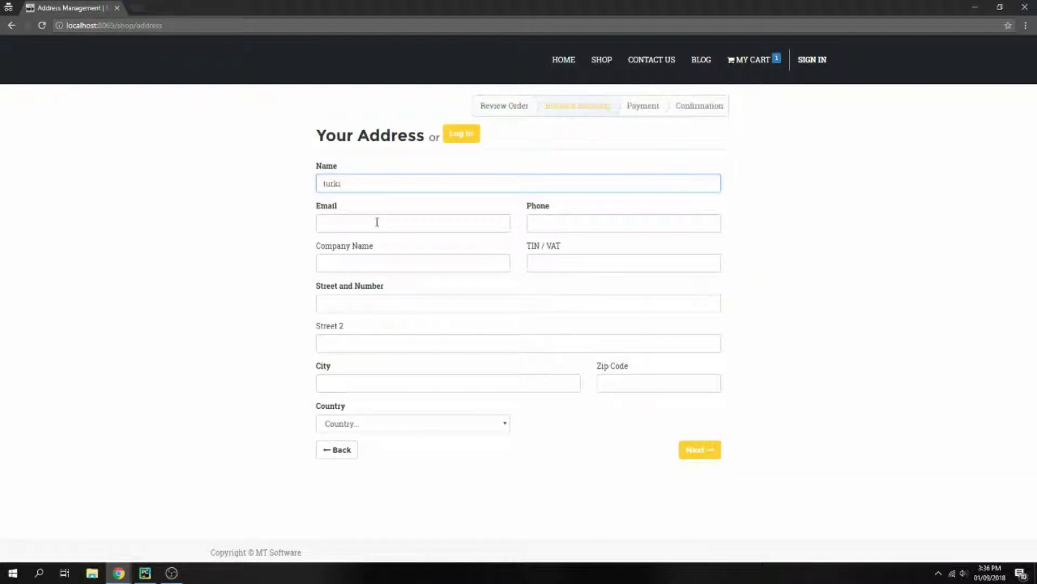
pyautogui.click(377, 222)
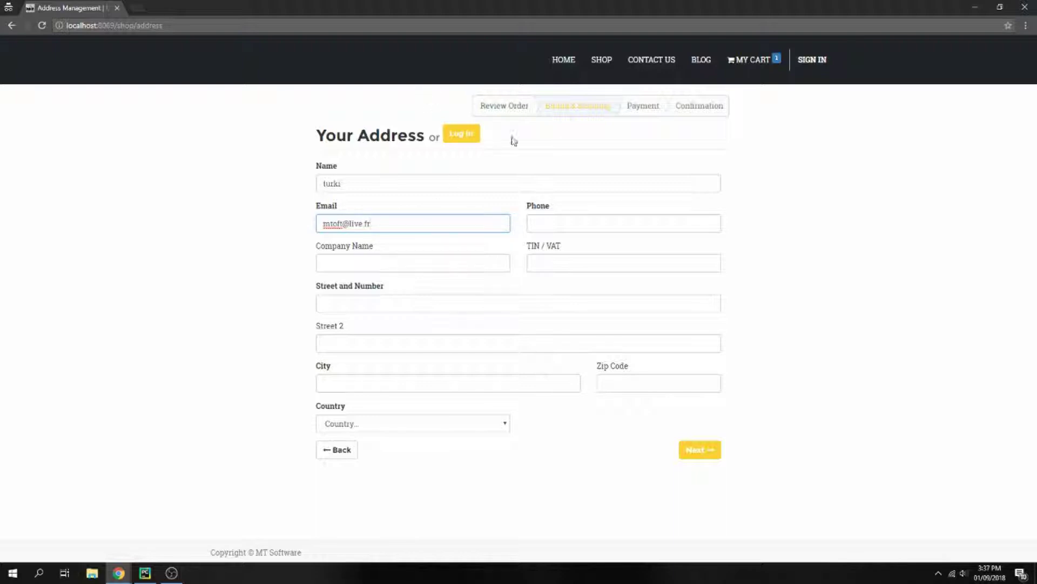
pyautogui.click(569, 216)
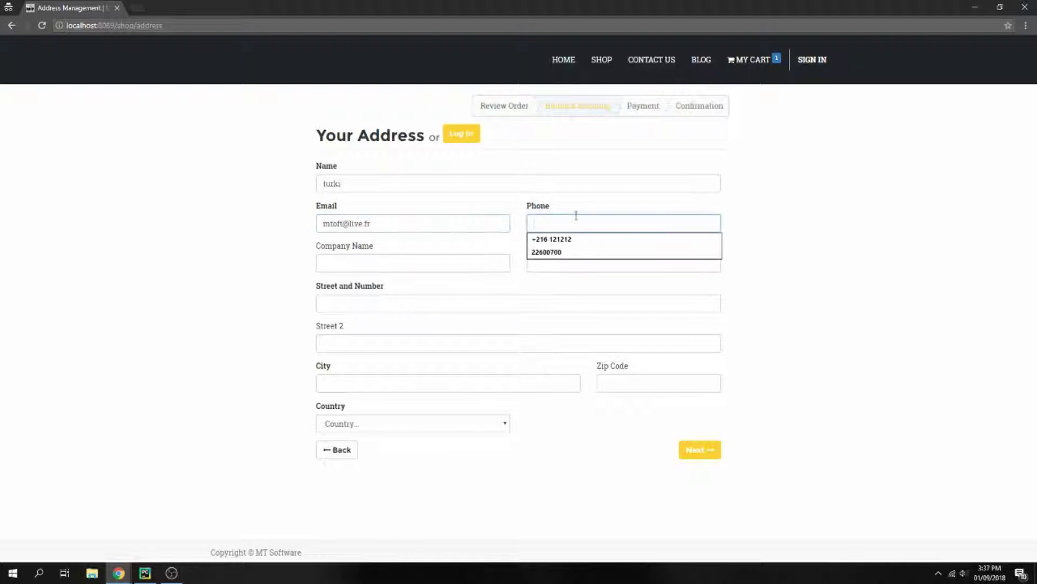
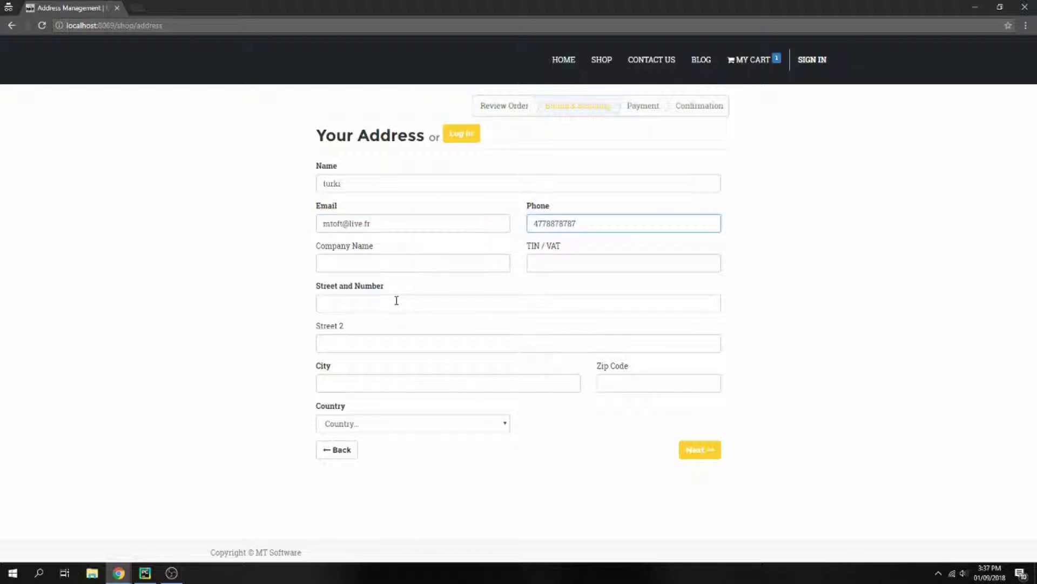
# Fill in the street, city and zip, and choose Australia as the country
pyautogui.click(397, 299)
pyautogui.write('87877iuiyuyi')
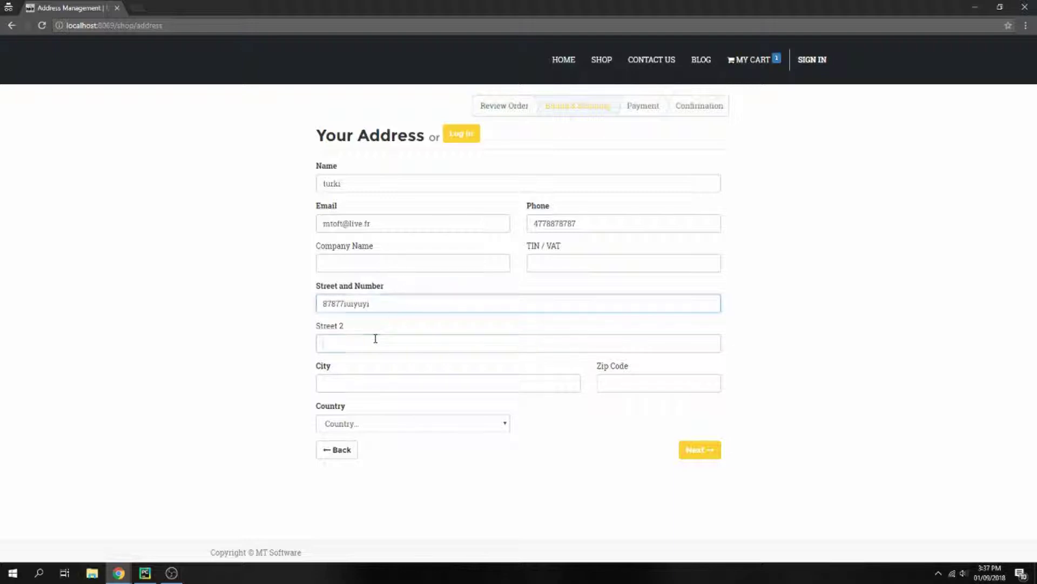
pyautogui.click(376, 339)
pyautogui.moveTo(380, 303); pyautogui.dragTo(299, 303)
pyautogui.write('chicago')
pyautogui.press('Tab')
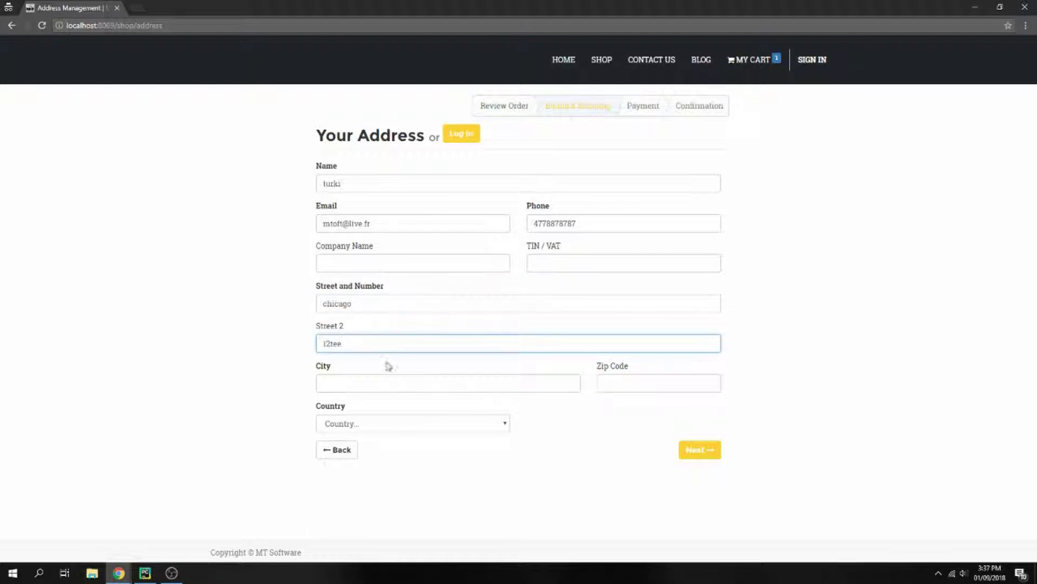
pyautogui.click(387, 384)
pyautogui.write('erer')
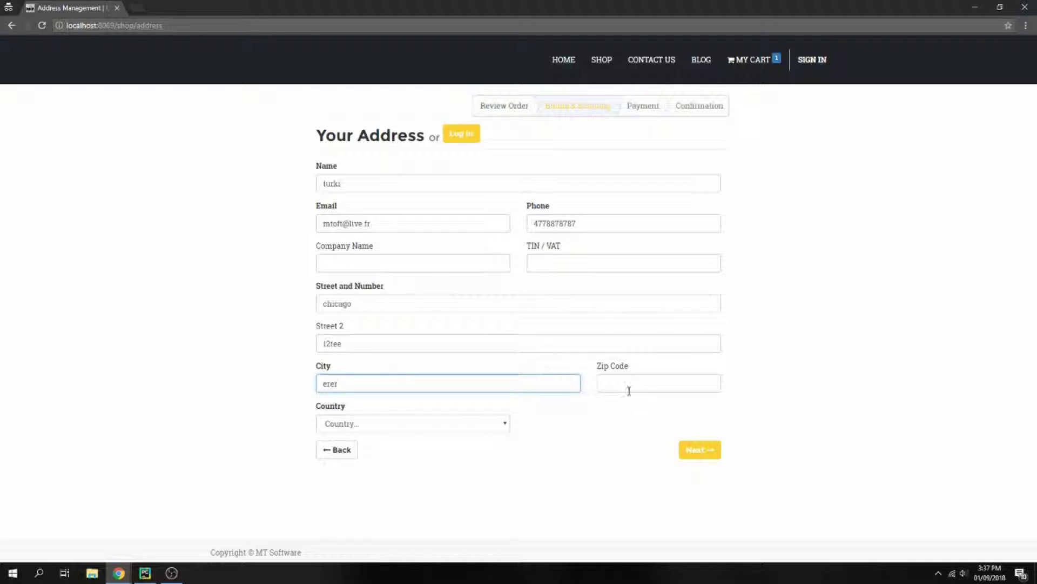
pyautogui.click(629, 391)
pyautogui.write('5151ezr')
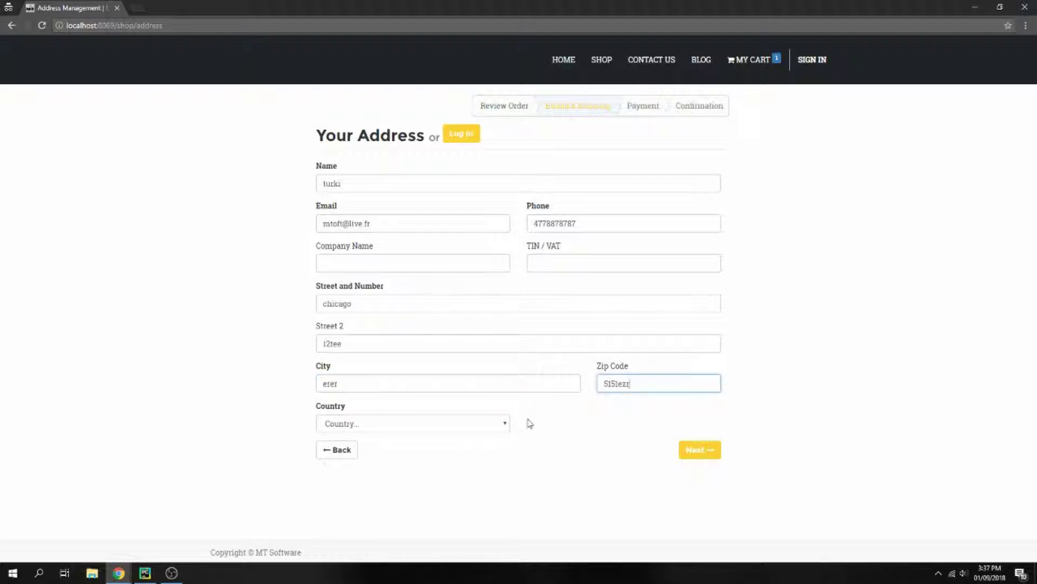
pyautogui.click(496, 424)
pyautogui.click(409, 350)
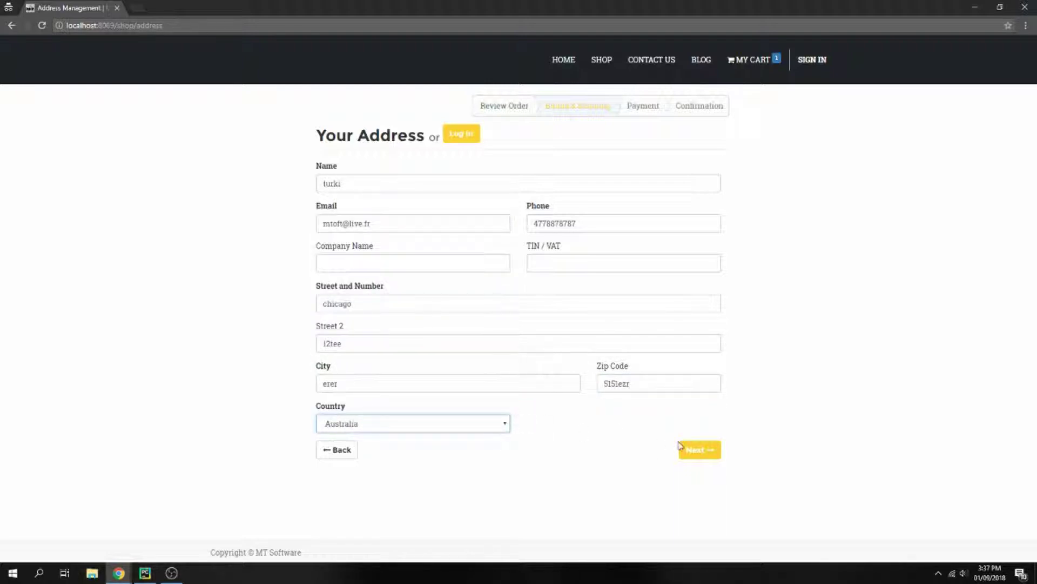
# Submit the address and confirm order SO004 with wire transfer payment
pyautogui.click(697, 450)
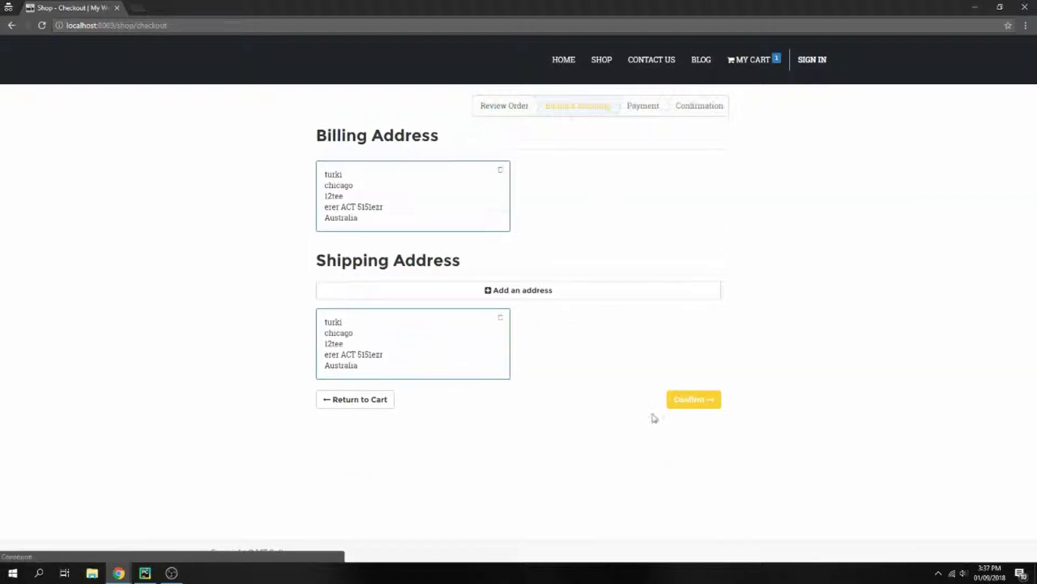
pyautogui.click(686, 406)
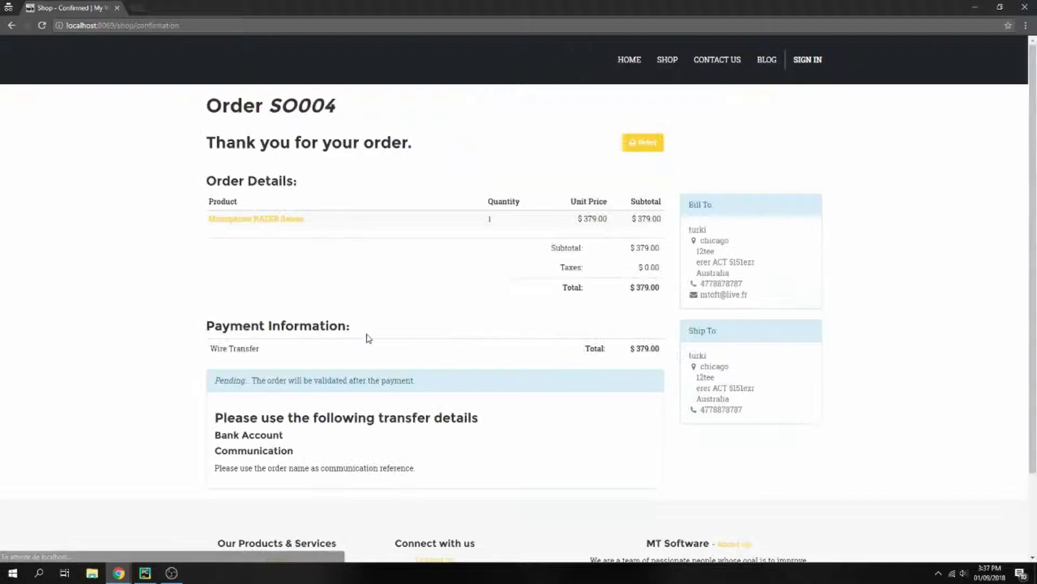
# Open the MT Software Quotation (Ref SO004) email in Mailtrap and highlight its recipient
pyautogui.click(101, 539)
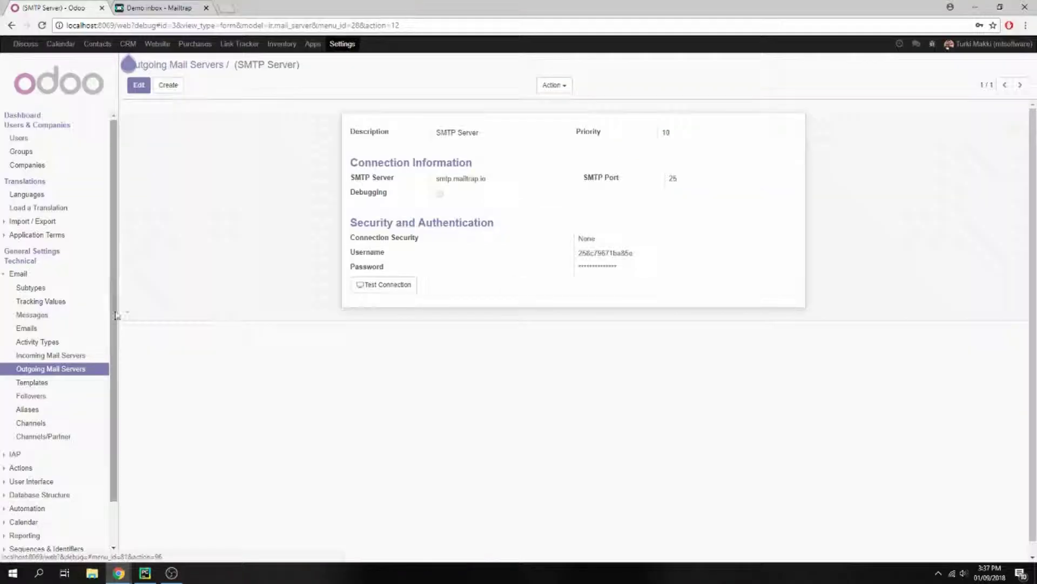
pyautogui.click(158, 9)
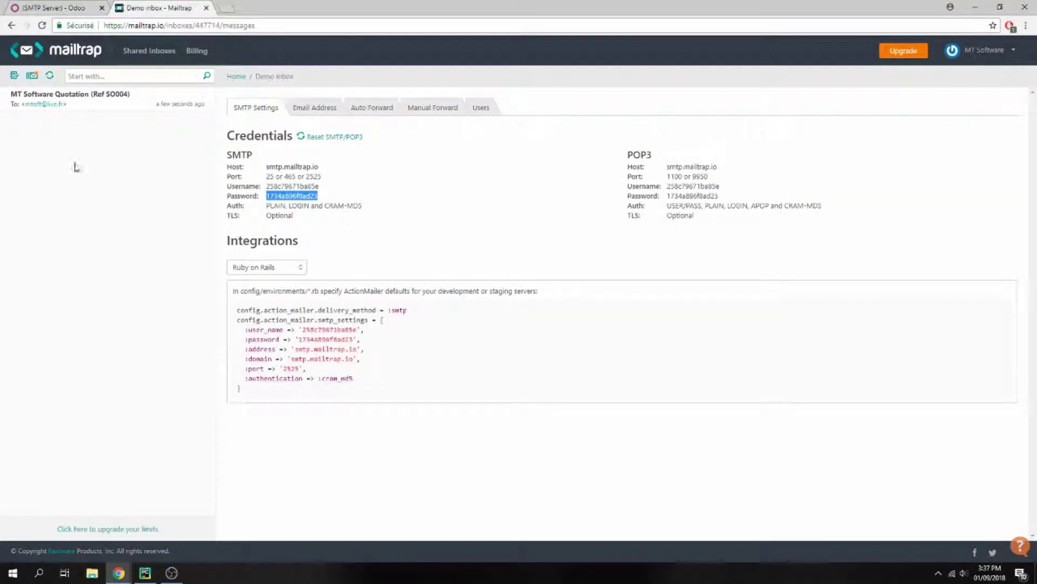
pyautogui.click(64, 100)
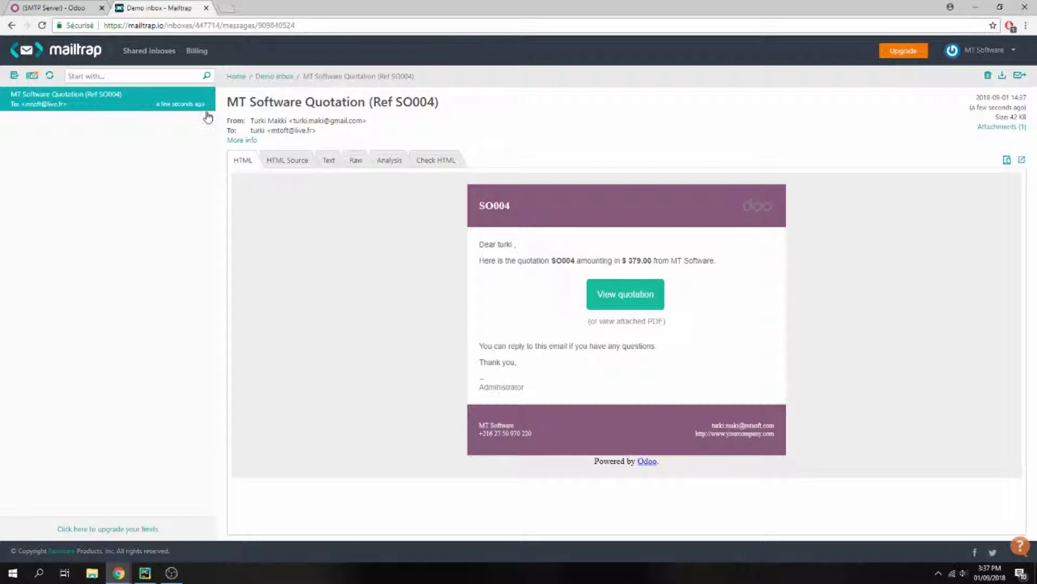
pyautogui.moveTo(273, 130); pyautogui.dragTo(333, 134)
# Switch back to the Odoo tab showing the saved smtp.mailtrap.io SMTP Server record
pyautogui.click(49, 7)
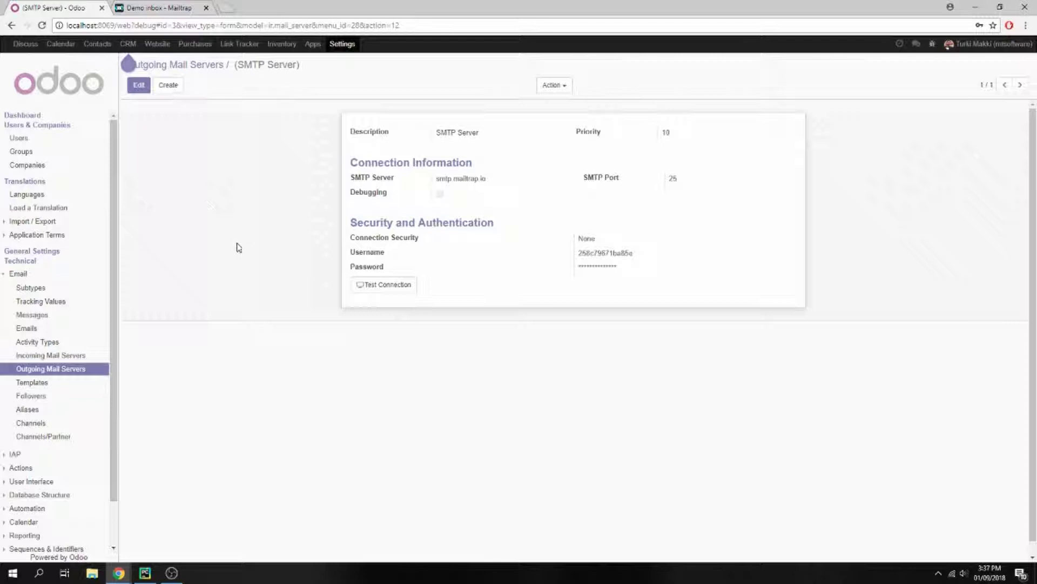